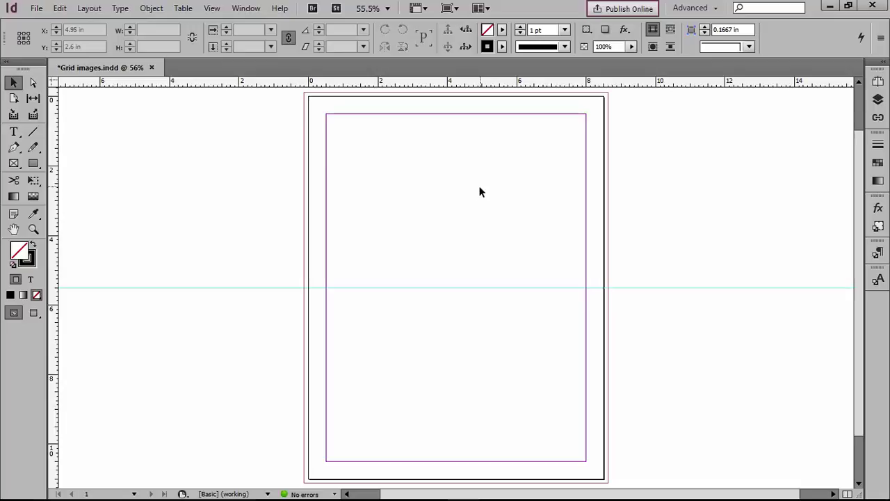
Draw a three-column, two-row grid of rectangle frames, 7.5 in by 5 in overall, from the margin's upper corner to the horizontal guide.
{"action": "left_click", "coordinate": [14, 165]}
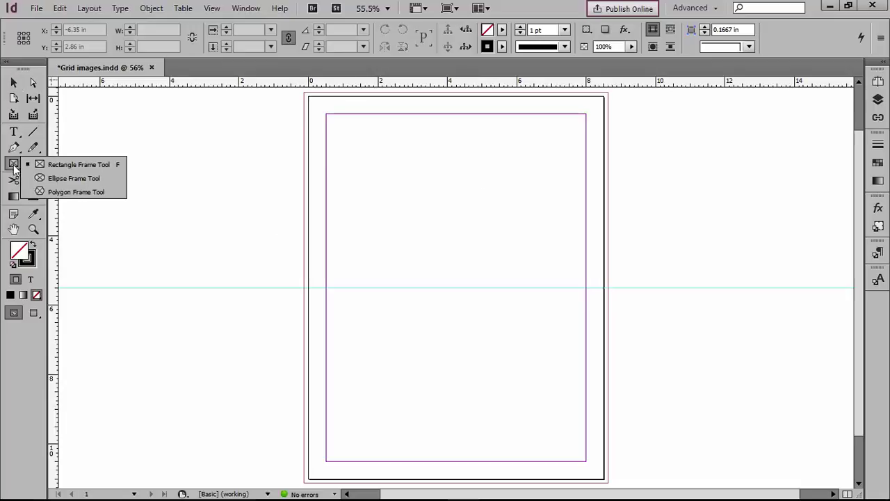
{"action": "left_click", "coordinate": [100, 167]}
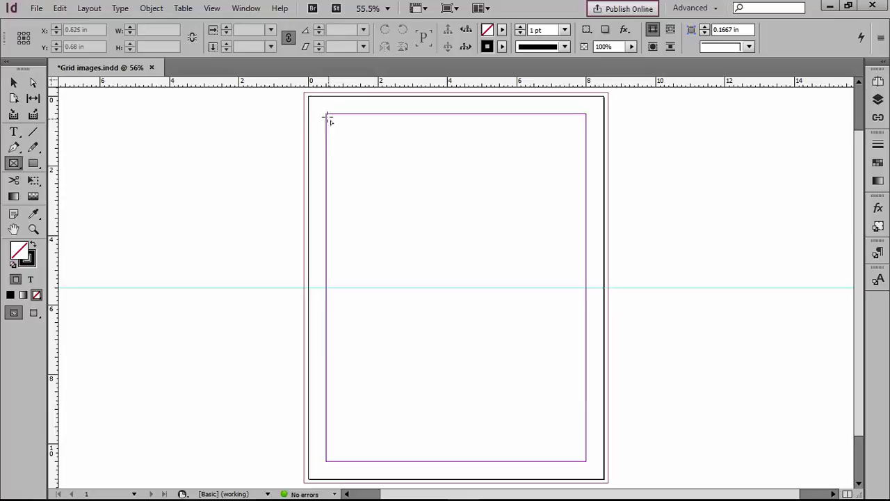
{"action": "left_click_drag", "start_coordinate": [326, 114], "coordinate": [587, 287]}
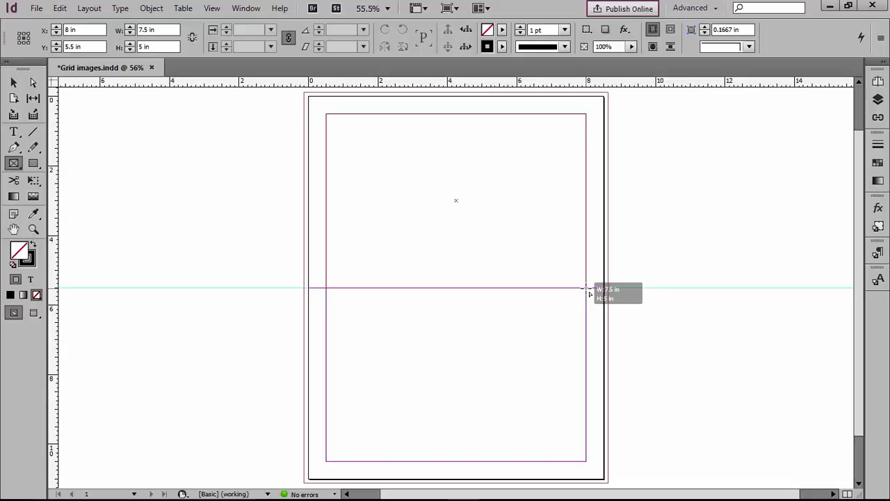
{"action": "key", "text": "Up"}
{"action": "key", "text": "Up"}
{"action": "key", "text": "Up"}
{"action": "key", "text": "Down"}
{"action": "key", "text": "Down"}
{"action": "key", "text": "Down"}
{"action": "key", "text": "Up"}
{"action": "key", "text": "Up"}
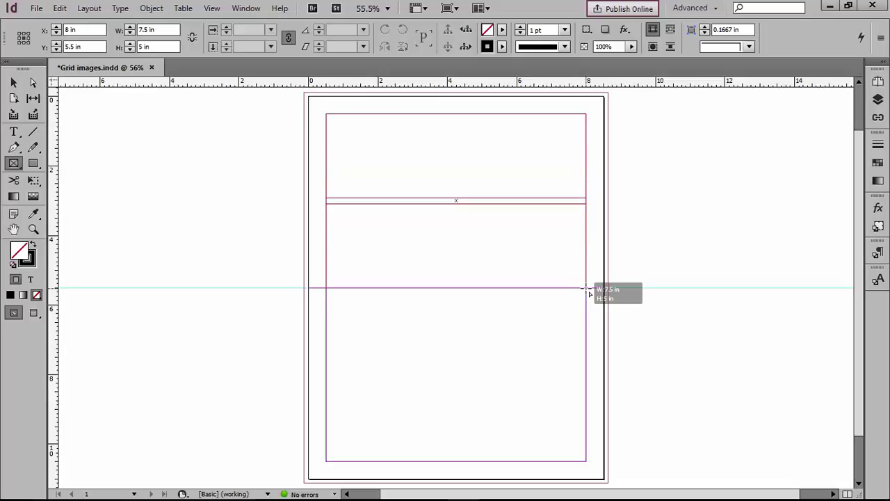
{"action": "key", "text": "Down"}
{"action": "key", "text": "Right"}
{"action": "key", "text": "Right"}
{"action": "key", "text": "Right"}
{"action": "key", "text": "Left"}
{"action": "key", "text": "Left"}
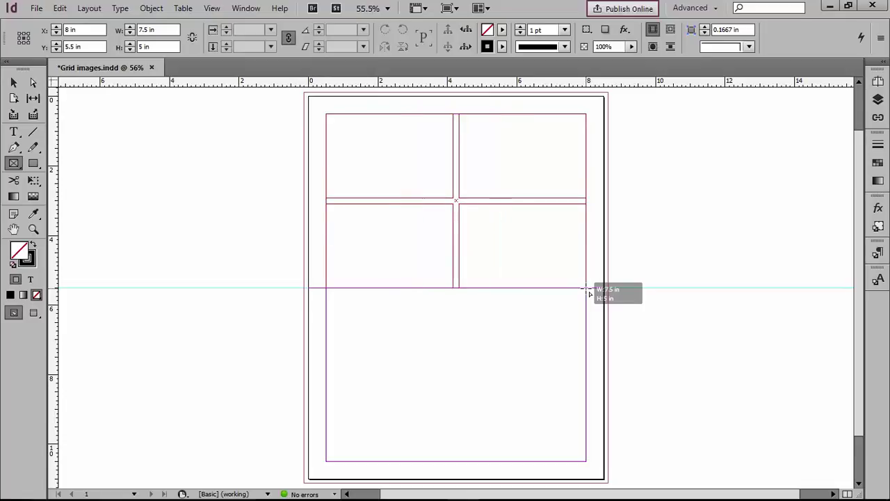
{"action": "key", "text": "Right"}
{"action": "key", "text": "Right"}
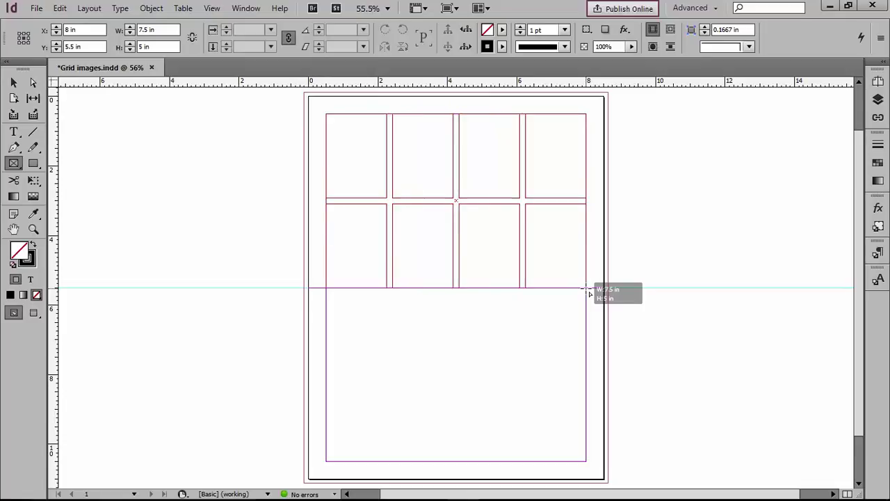
{"action": "key", "text": "Left"}
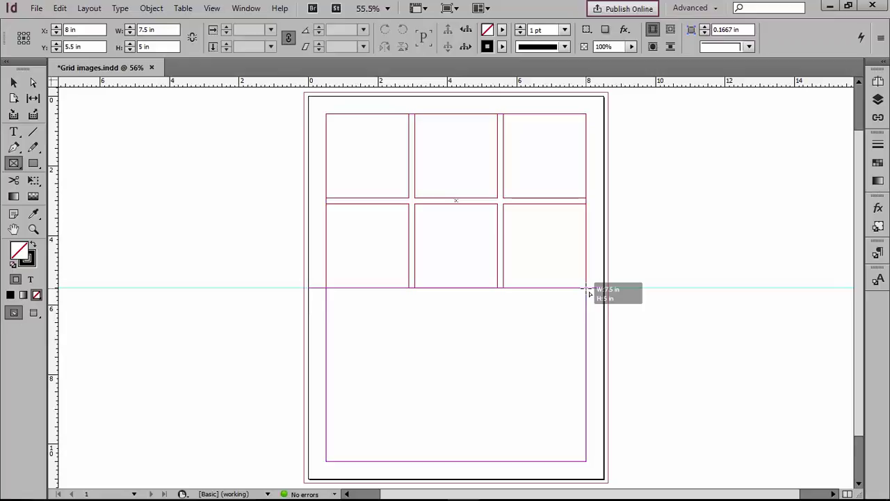
{"action": "left_click_drag", "start_coordinate": [585, 287], "coordinate": [586, 287]}
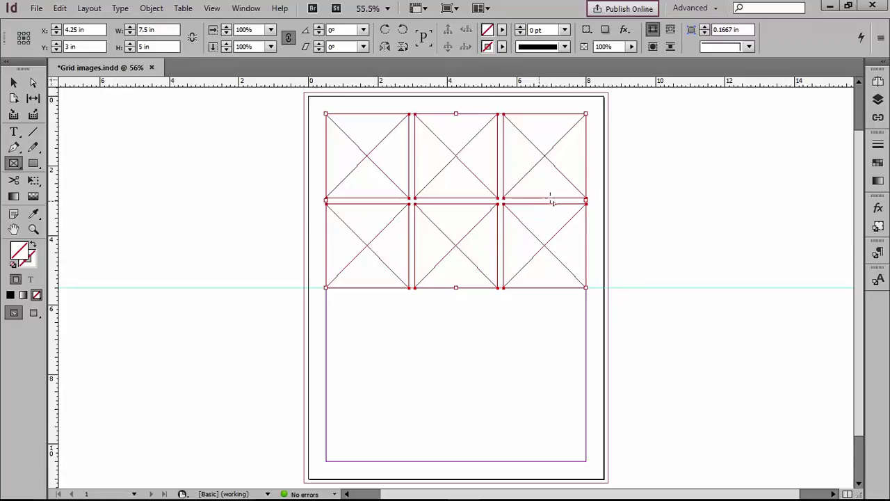
Set the frame fitting of the six selected frames to Fill Frame Proportionally.
{"action": "left_click", "coordinate": [14, 83]}
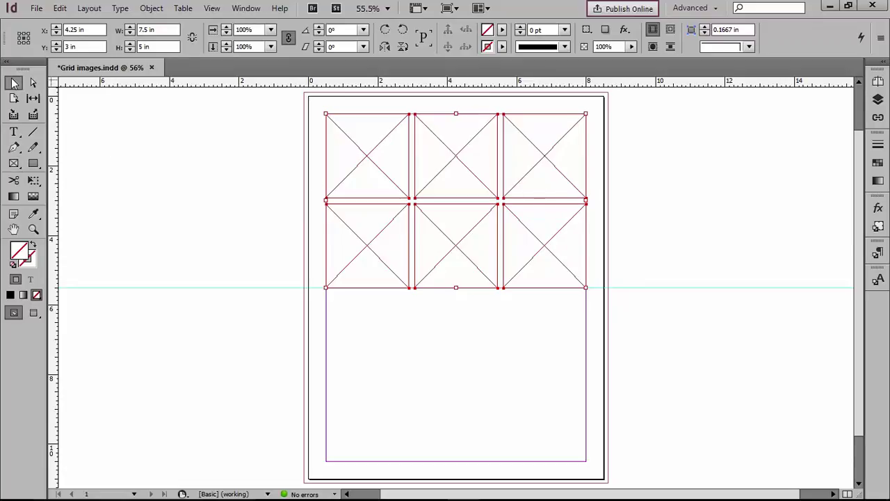
{"action": "right_click", "coordinate": [453, 157]}
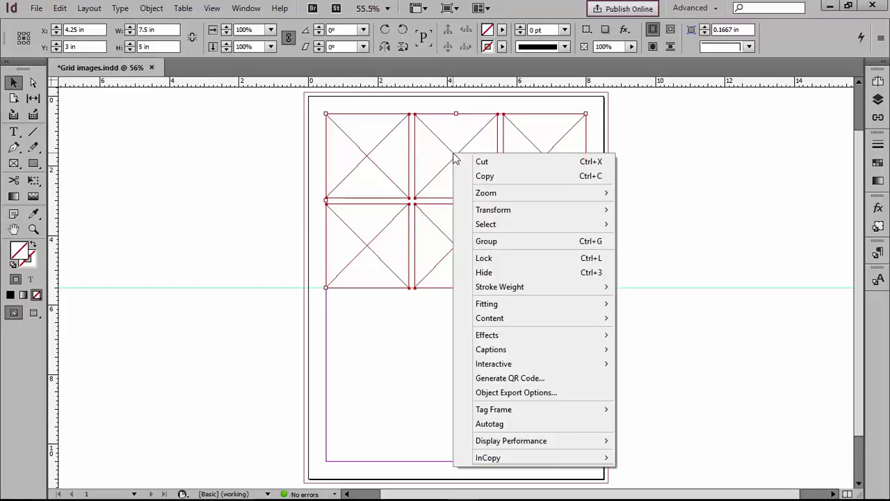
{"action": "mouse_move", "coordinate": [502, 304]}
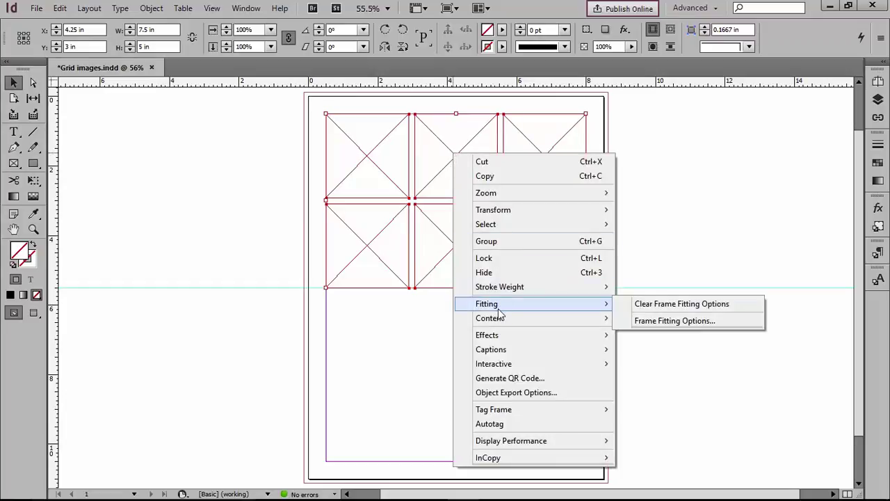
{"action": "left_click", "coordinate": [692, 322]}
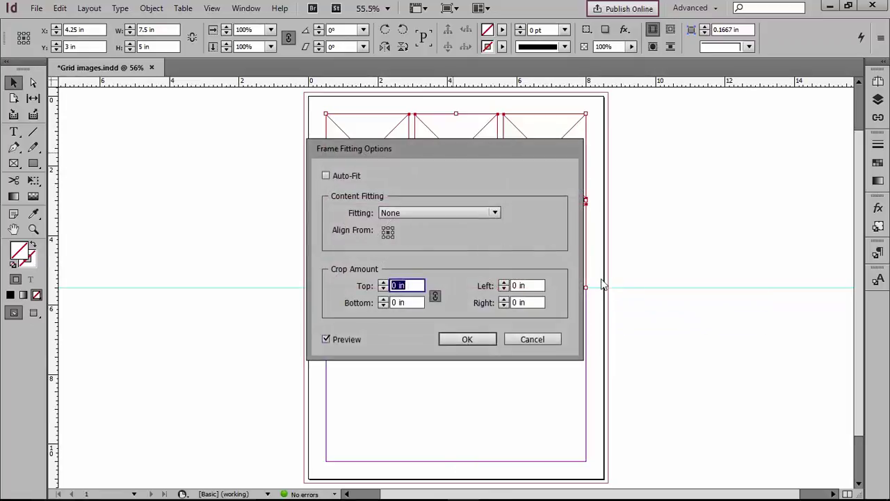
{"action": "left_click", "coordinate": [440, 212]}
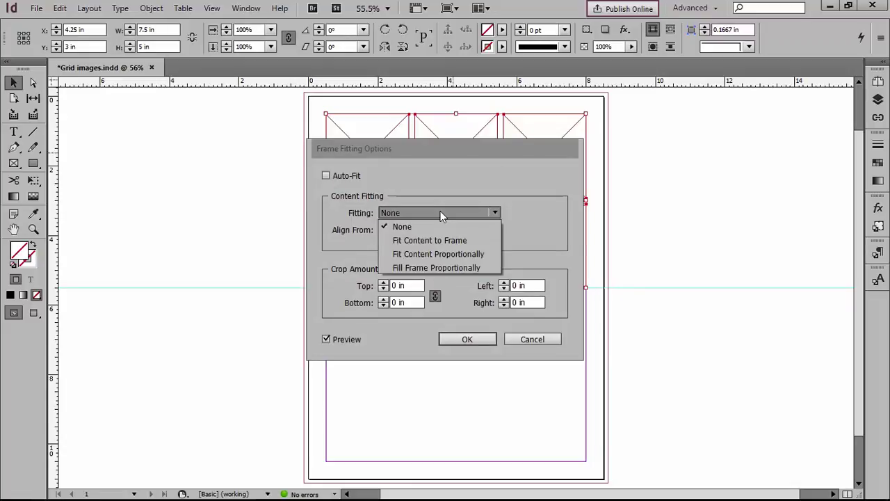
{"action": "left_click", "coordinate": [464, 267]}
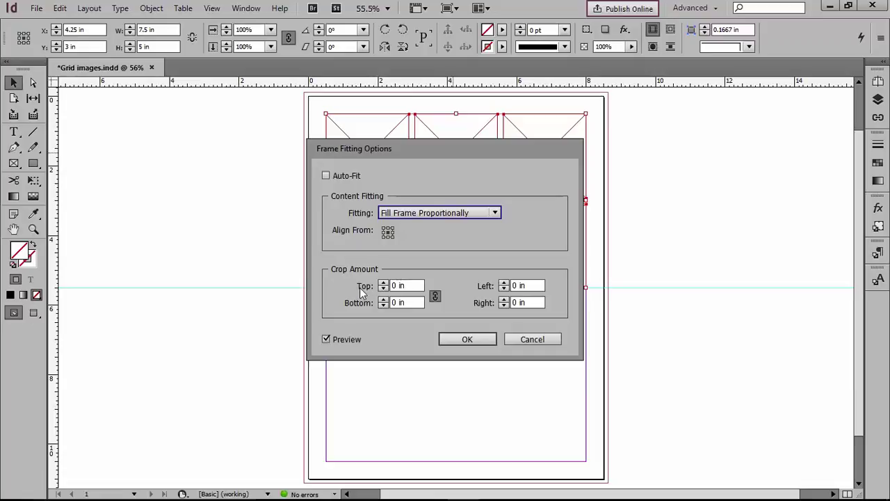
Set all four linked crop amounts to 0.2 in.
{"action": "key", "text": "Tab"}
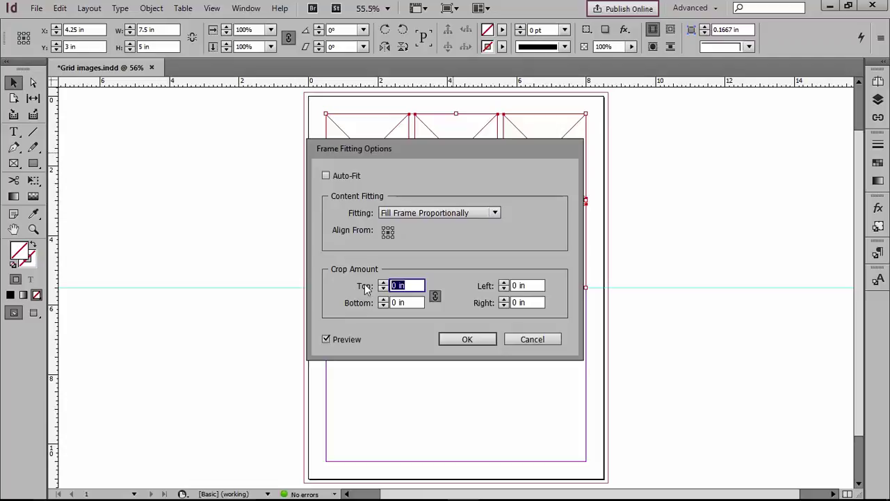
{"action": "type", "text": ".2"}
{"action": "key", "text": "Tab"}
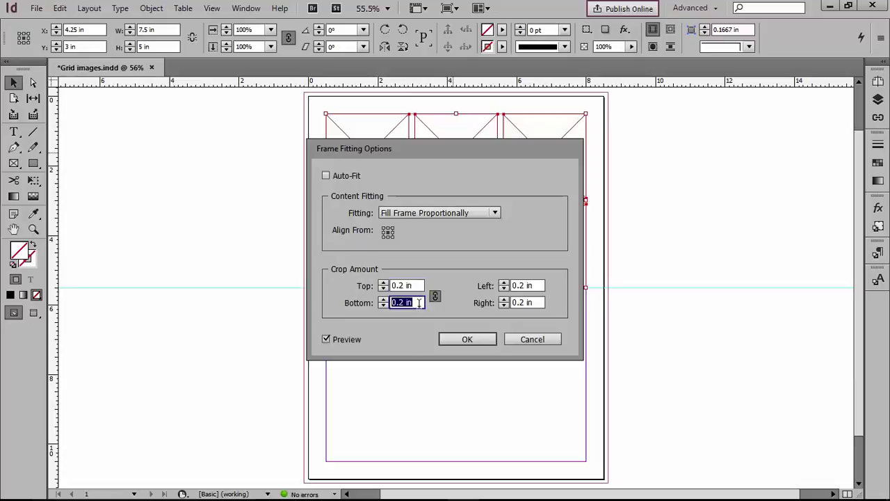
Set all four linked crop amounts to 0.375 in and apply the frame fitting options.
{"action": "left_click", "coordinate": [416, 299]}
{"action": "key", "text": "Up"}
{"action": "key", "text": "Up"}
{"action": "key", "text": "Up"}
{"action": "key", "text": "Down"}
{"action": "key", "text": "Down"}
{"action": "key", "text": "Down"}
{"action": "key", "text": "Up"}
{"action": "key", "text": "Up"}
{"action": "key", "text": "Up"}
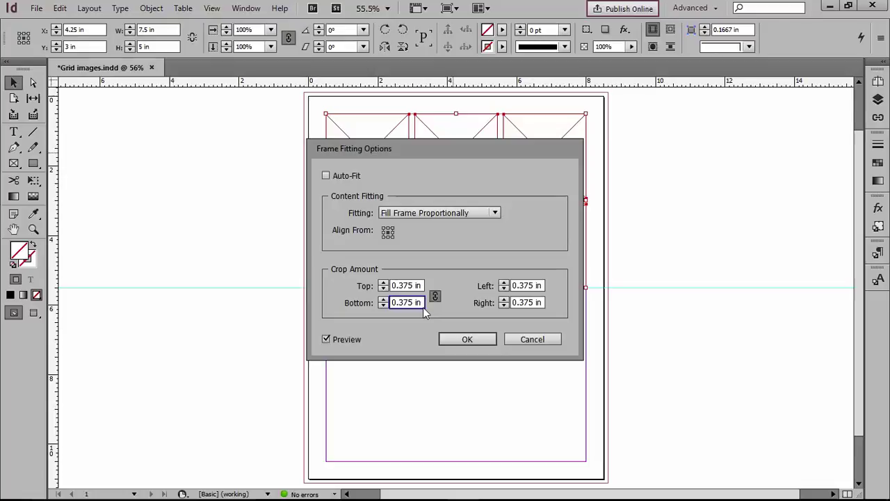
{"action": "left_click", "coordinate": [474, 337]}
With no frame selected, load every image except Steering Wheel Effect.psd from the Links folder in GEI videos for placing.
{"action": "left_click", "coordinate": [156, 159]}
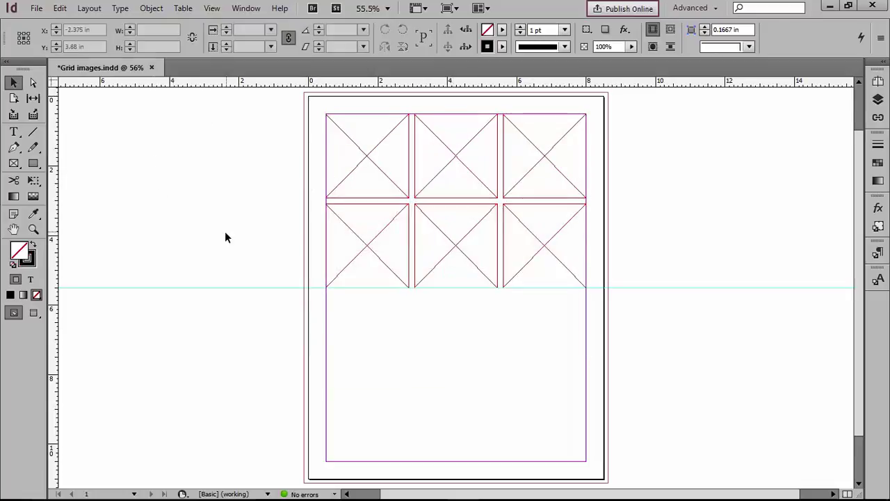
{"action": "left_click", "coordinate": [36, 8]}
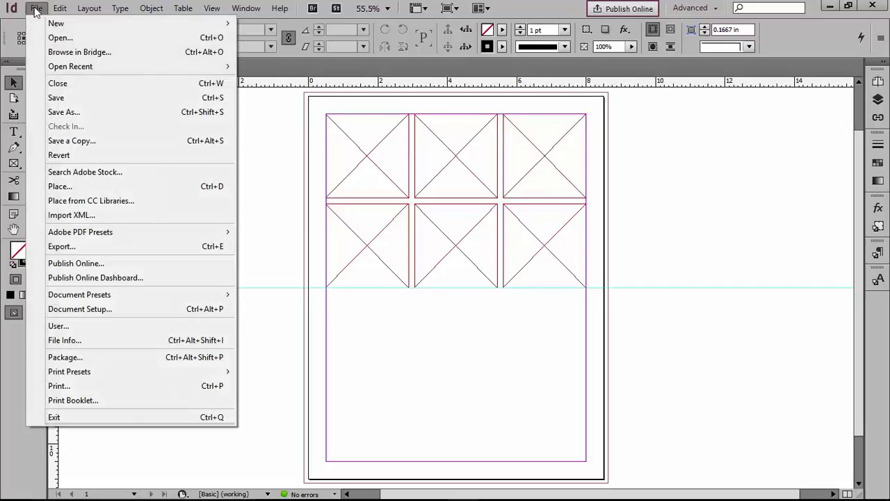
{"action": "left_click", "coordinate": [93, 185]}
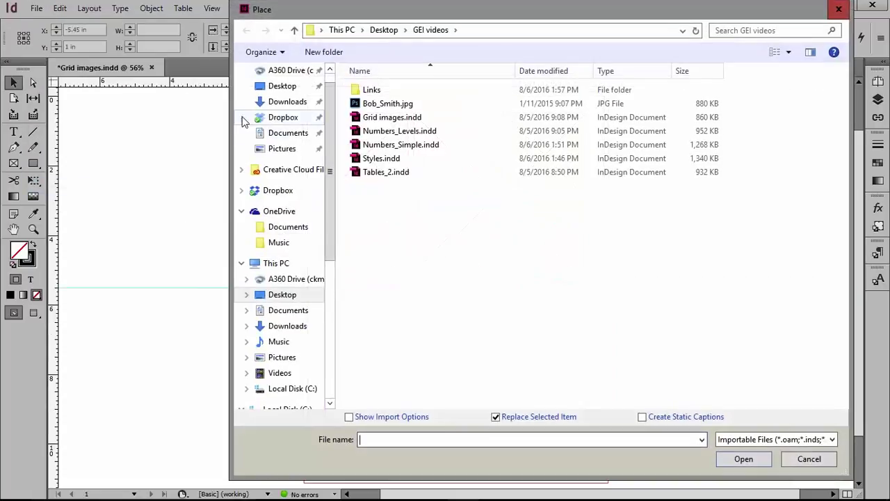
{"action": "left_click", "coordinate": [282, 86]}
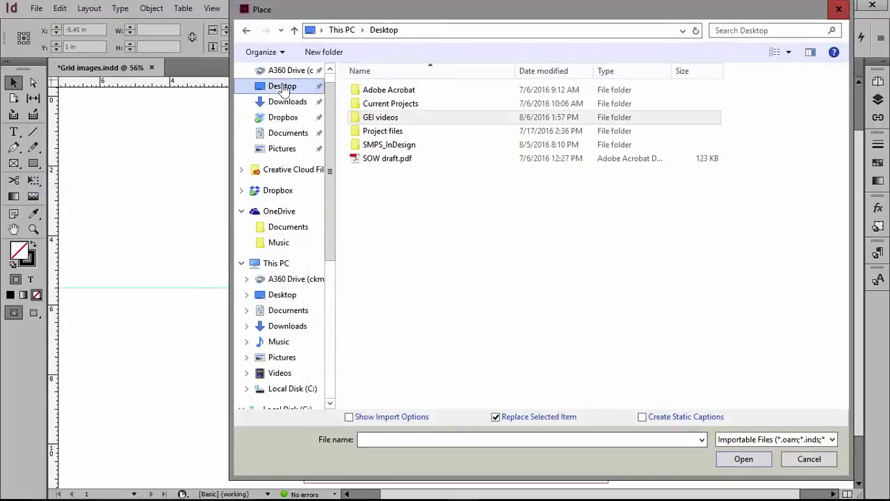
{"action": "double_click", "coordinate": [363, 120]}
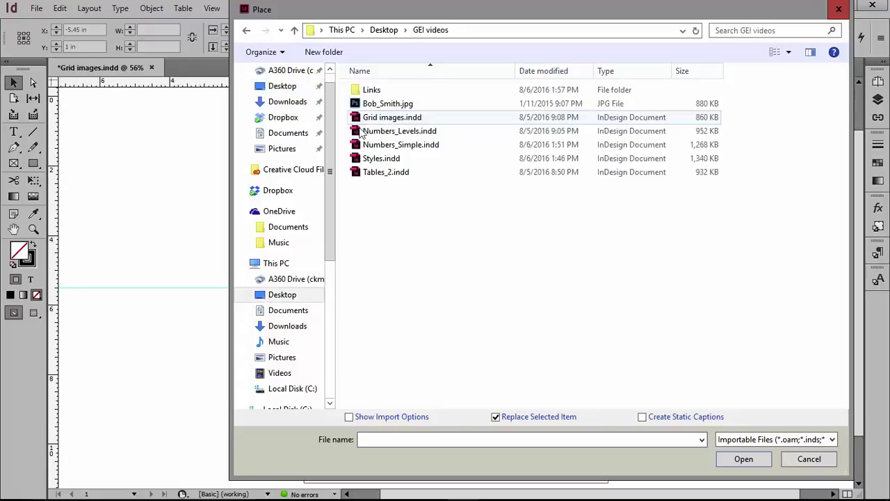
{"action": "double_click", "coordinate": [364, 91]}
{"action": "left_click", "coordinate": [391, 111]}
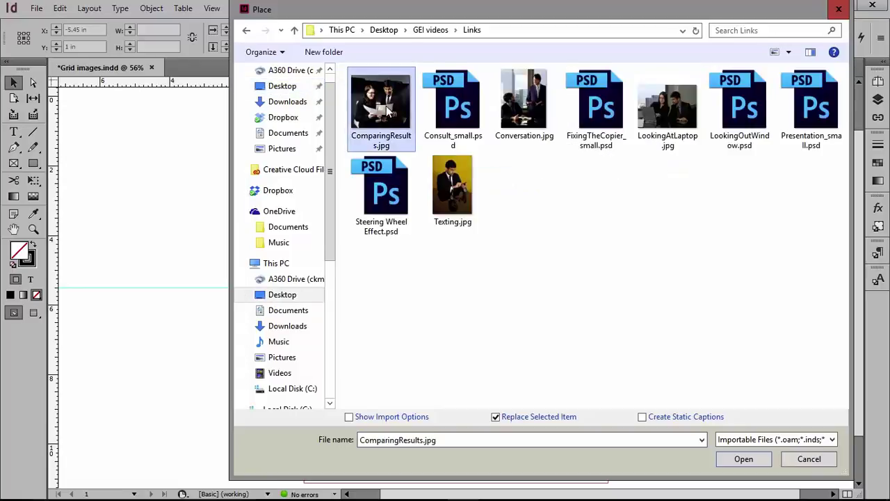
{"action": "left_click", "coordinate": [460, 193], "text": "shift"}
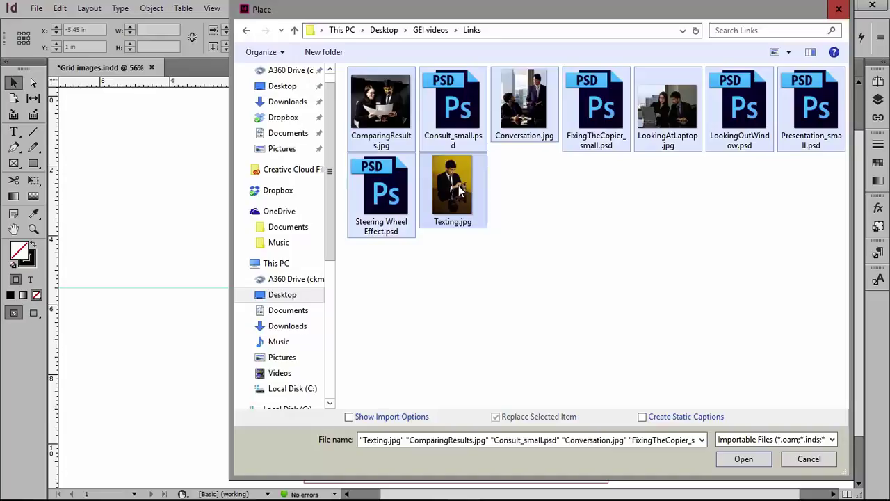
{"action": "left_click", "coordinate": [384, 200], "text": "ctrl"}
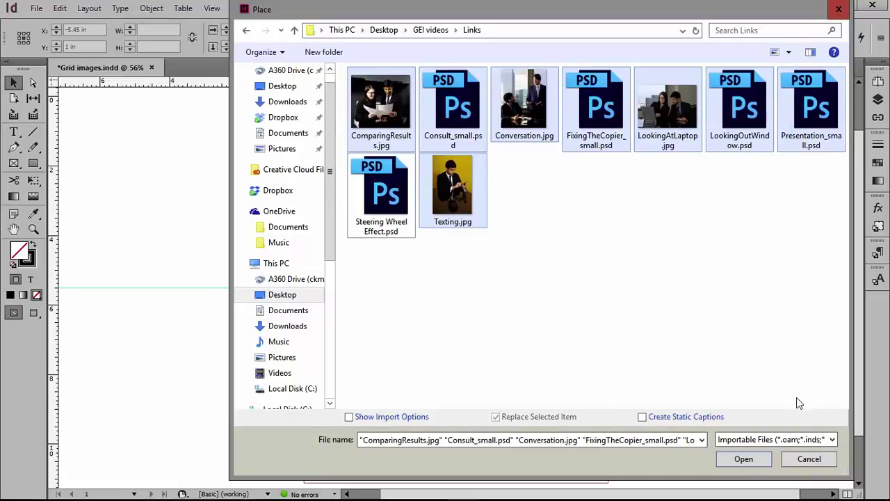
{"action": "left_click", "coordinate": [744, 460]}
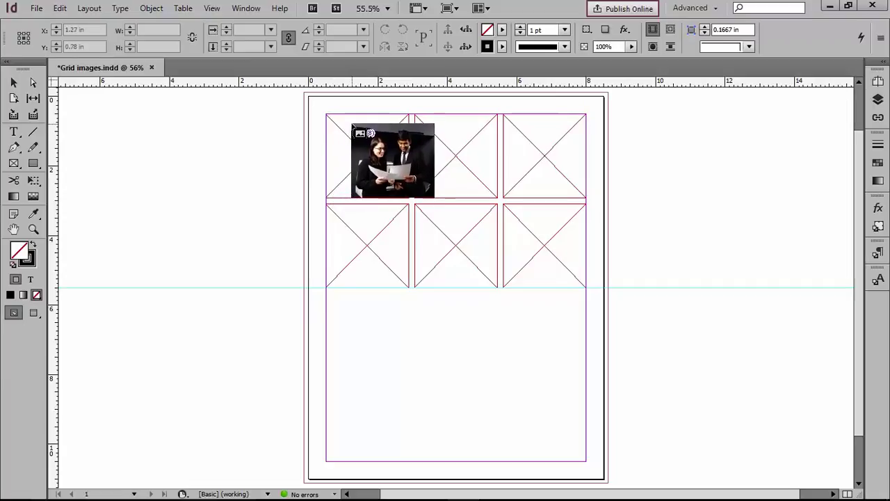
Cycle the loaded images to LookingAtLaptop.jpg and place it in the first frame of the upper row.
{"action": "key", "text": "Right"}
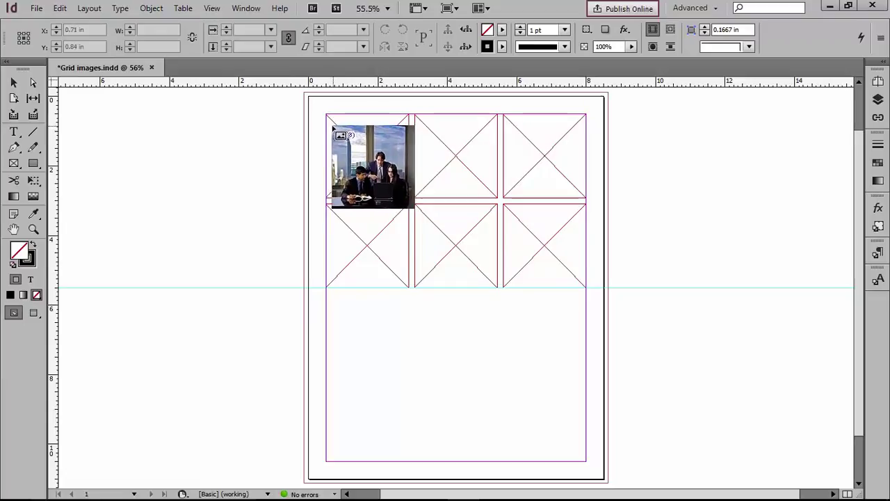
{"action": "key", "text": "Right"}
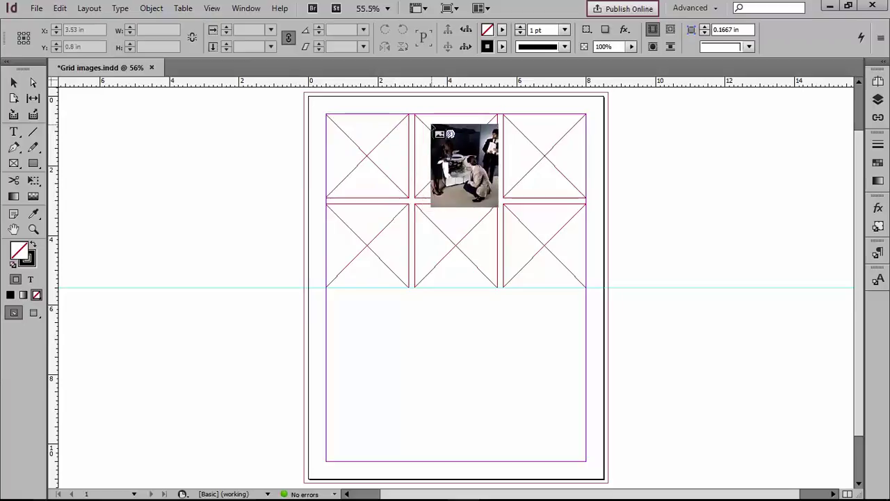
{"action": "key", "text": "Right"}
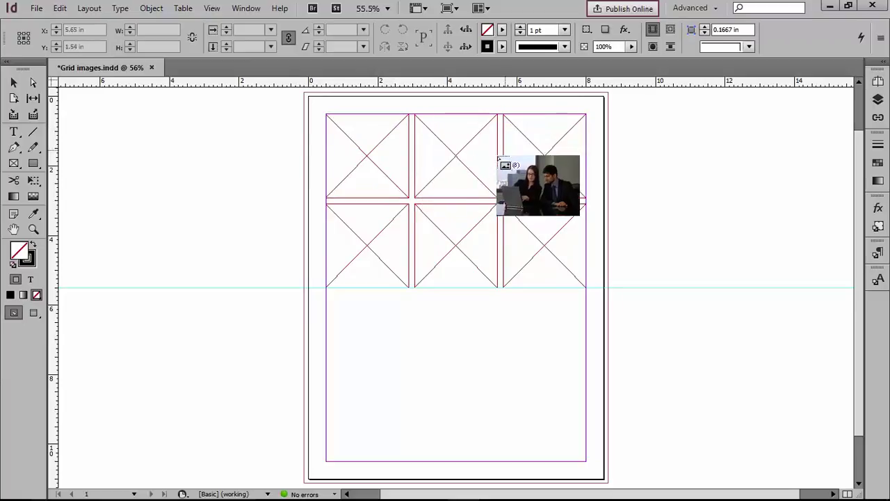
{"action": "left_click", "coordinate": [347, 132]}
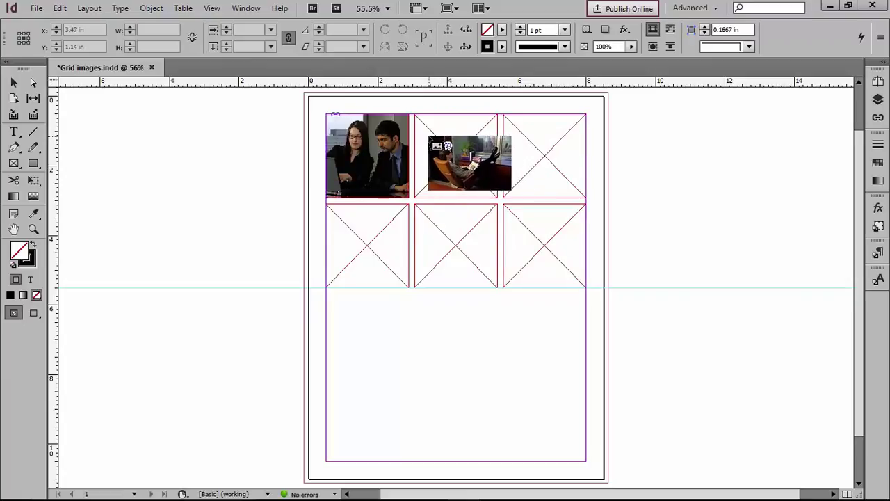
Fill the remaining five frames with the next loaded images in row order and place the copier photo below the grid, about 3.08 in wide.
{"action": "left_click", "coordinate": [430, 137]}
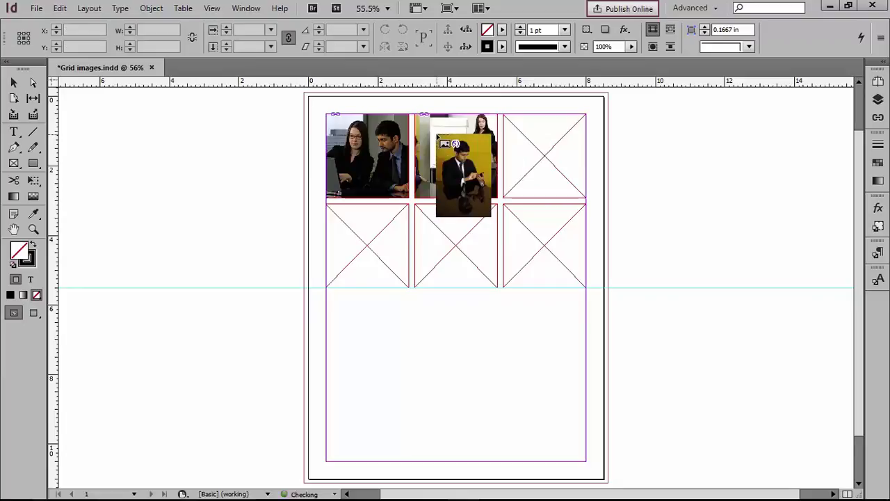
{"action": "left_click", "coordinate": [526, 162]}
{"action": "left_click", "coordinate": [348, 229]}
{"action": "left_click", "coordinate": [454, 223]}
{"action": "left_click", "coordinate": [532, 221]}
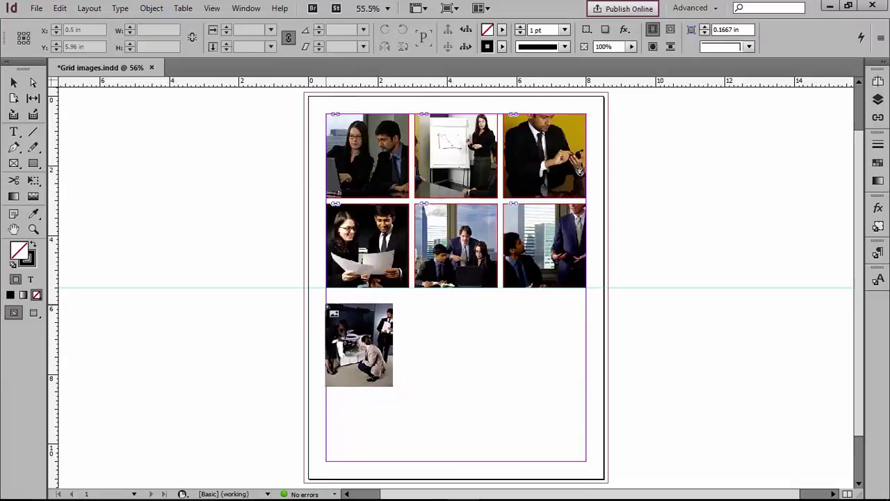
{"action": "left_click_drag", "start_coordinate": [327, 303], "coordinate": [433, 347]}
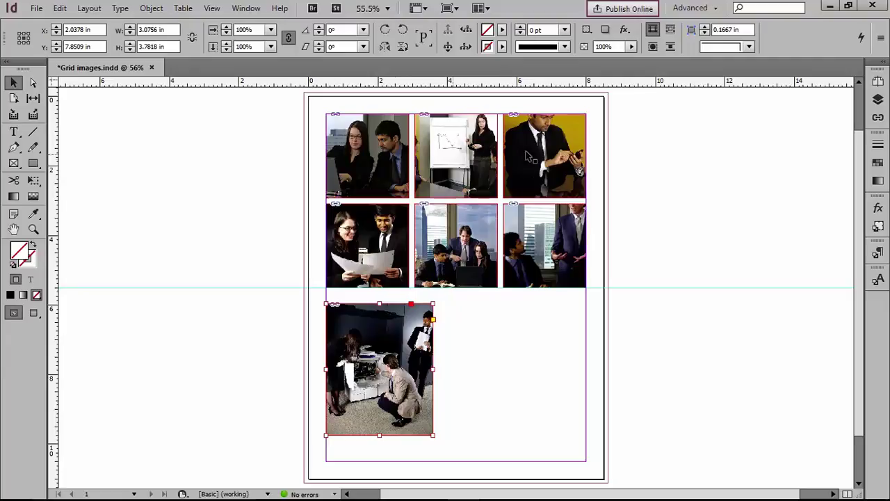
Shift the photo inside the upper row's third frame down to a content Y offset of about 1.99 in and deselect it.
{"action": "left_click", "coordinate": [32, 83]}
{"action": "left_click", "coordinate": [548, 155]}
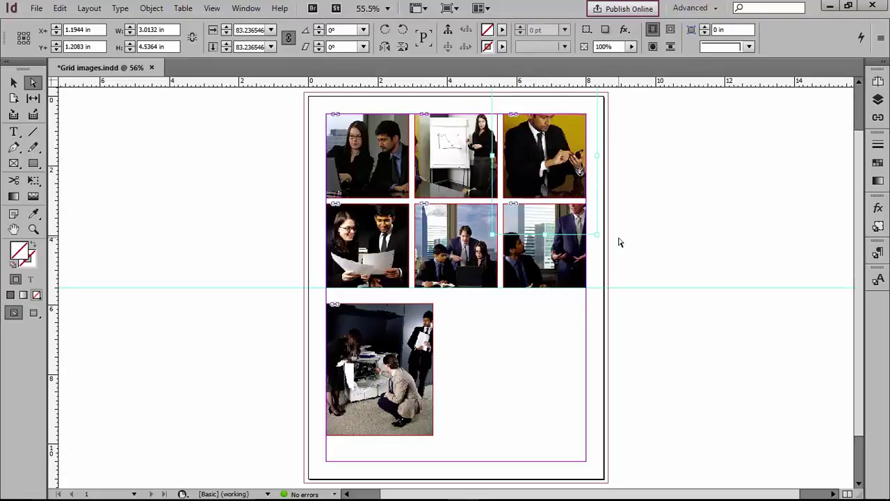
{"action": "key", "text": "Down"}
{"action": "key", "text": "Down"}
{"action": "key", "text": "Down"}
{"action": "key", "text": "Down"}
{"action": "key", "text": "Down"}
{"action": "key", "text": "Down"}
{"action": "key", "text": "Down"}
{"action": "key", "text": "Down"}
{"action": "key", "text": "Down"}
{"action": "key", "text": "Down"}
{"action": "key", "text": "Down"}
{"action": "key", "text": "Down"}
{"action": "key", "text": "Down"}
{"action": "key", "text": "Down"}
{"action": "key", "text": "Down"}
{"action": "key", "text": "Down"}
{"action": "key", "text": "Down"}
{"action": "key", "text": "Down"}
{"action": "key", "text": "Down"}
{"action": "key", "text": "Down"}
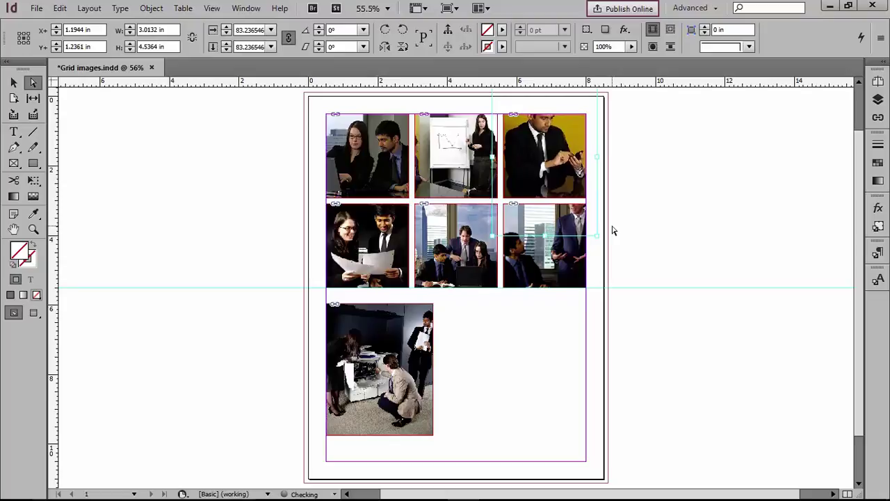
{"action": "key", "text": "Down"}
{"action": "key", "text": "Down"}
{"action": "key", "text": "Down"}
{"action": "key", "text": "Down"}
{"action": "key", "text": "Down"}
{"action": "key", "text": "Down"}
{"action": "key", "text": "Down"}
{"action": "key", "text": "Down"}
{"action": "key", "text": "Down"}
{"action": "key", "text": "Down"}
{"action": "key", "text": "Down"}
{"action": "key", "text": "Down"}
{"action": "key", "text": "Down"}
{"action": "key", "text": "Down"}
{"action": "key", "text": "Down"}
{"action": "key", "text": "Down"}
{"action": "key", "text": "Down"}
{"action": "key", "text": "Down"}
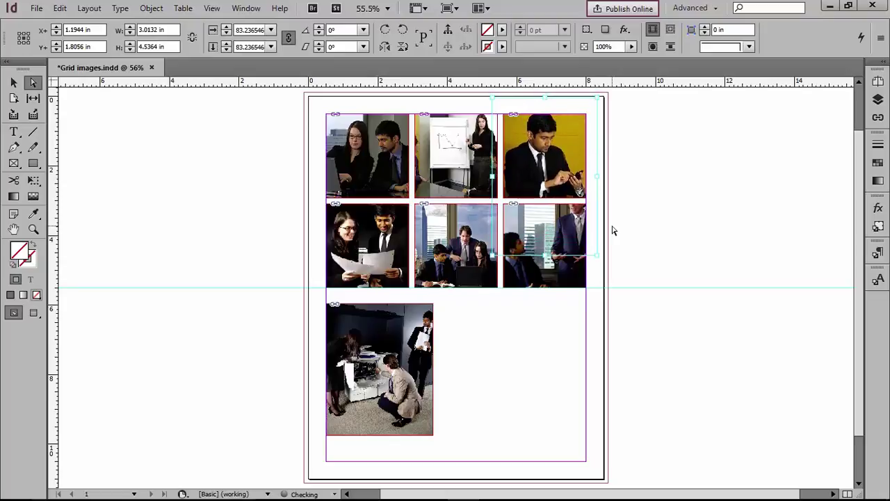
{"action": "key", "text": "Down"}
{"action": "key", "text": "Down"}
{"action": "key", "text": "Down"}
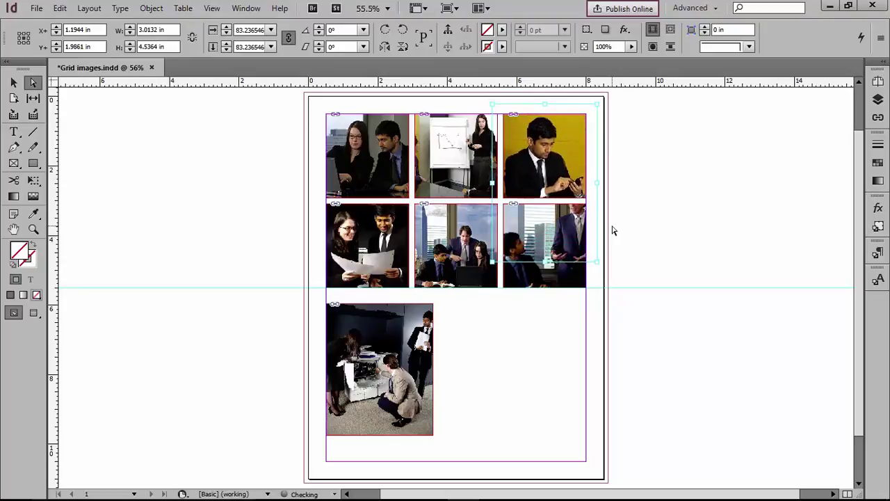
{"action": "left_click", "coordinate": [12, 82]}
{"action": "left_click", "coordinate": [91, 175]}
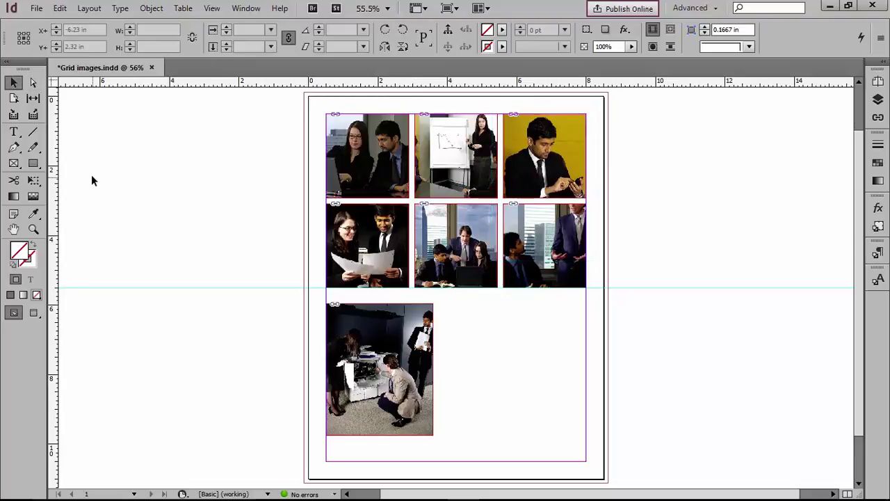
Shift the photo inside the lower row's third frame down to a content Y offset of about 1.79 in and deselect it.
{"action": "left_click", "coordinate": [556, 240]}
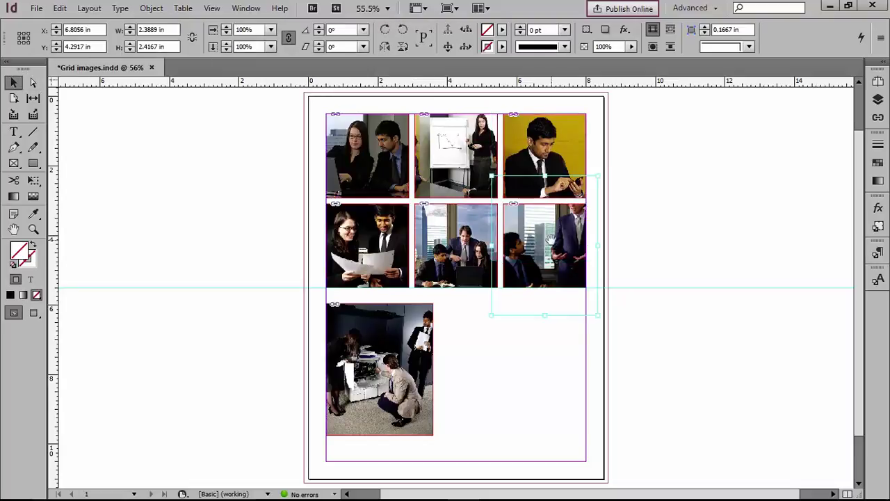
{"action": "left_click", "coordinate": [550, 240]}
{"action": "key", "text": "Down"}
{"action": "key", "text": "Down"}
{"action": "key", "text": "Down"}
{"action": "key", "text": "Down"}
{"action": "key", "text": "Down"}
{"action": "key", "text": "Down"}
{"action": "key", "text": "Down"}
{"action": "key", "text": "Down"}
{"action": "key", "text": "Down"}
{"action": "key", "text": "Down"}
{"action": "key", "text": "Down"}
{"action": "key", "text": "Down"}
{"action": "key", "text": "Down"}
{"action": "key", "text": "Down"}
{"action": "key", "text": "Down"}
{"action": "key", "text": "Down"}
{"action": "key", "text": "Down"}
{"action": "key", "text": "Down"}
{"action": "key", "text": "Down"}
{"action": "key", "text": "Down"}
{"action": "key", "text": "Down"}
{"action": "key", "text": "Down"}
{"action": "key", "text": "Down"}
{"action": "key", "text": "Down"}
{"action": "key", "text": "Down"}
{"action": "key", "text": "Down"}
{"action": "key", "text": "Down"}
{"action": "key", "text": "Down"}
{"action": "key", "text": "Down"}
{"action": "key", "text": "Down"}
{"action": "key", "text": "Down"}
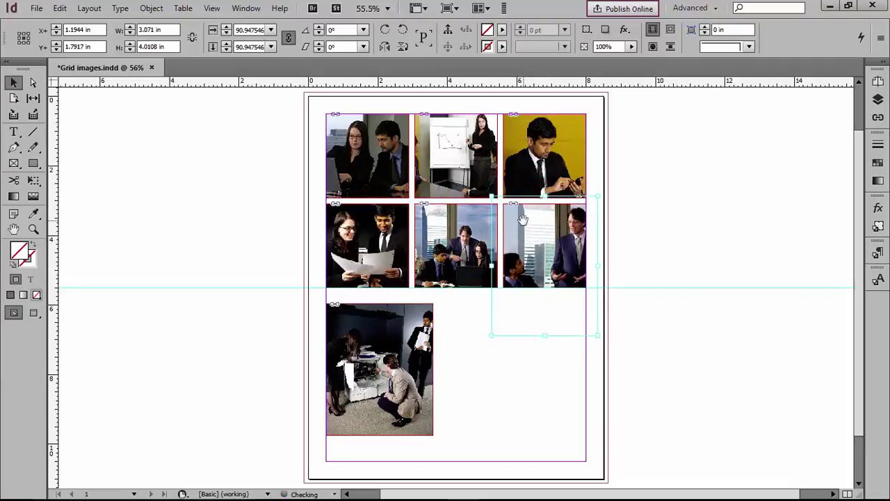
{"action": "left_click", "coordinate": [187, 203]}
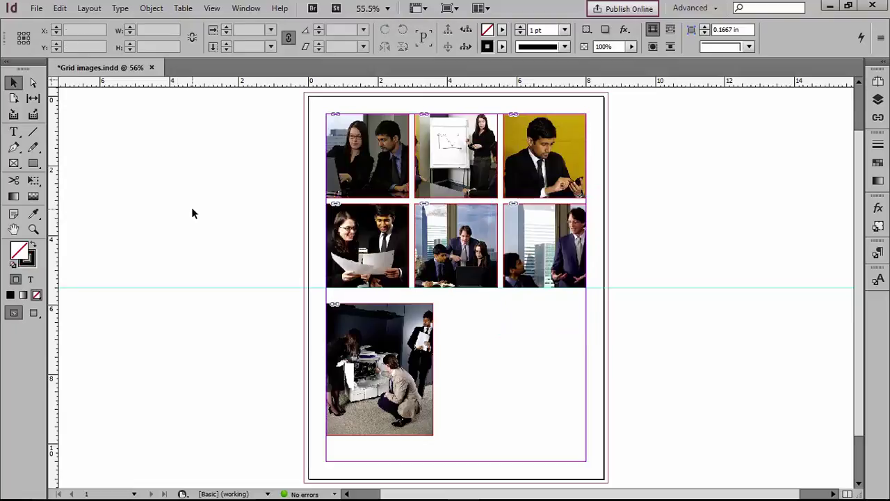
Turn on the display of the Content Grabber for image frames.
{"action": "left_click", "coordinate": [212, 9]}
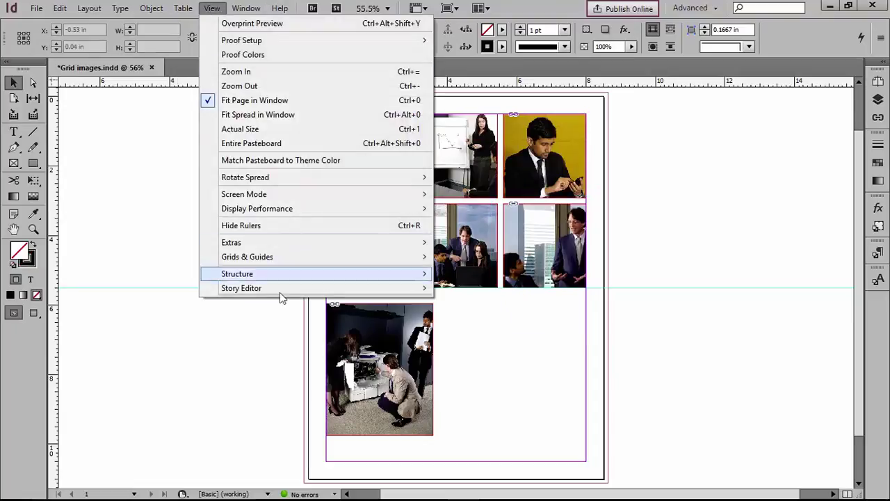
{"action": "mouse_move", "coordinate": [255, 244]}
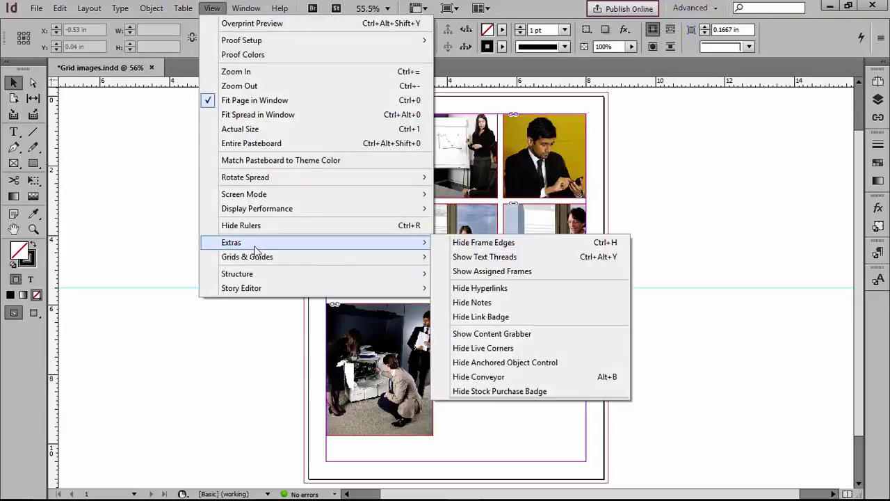
{"action": "left_click", "coordinate": [493, 333]}
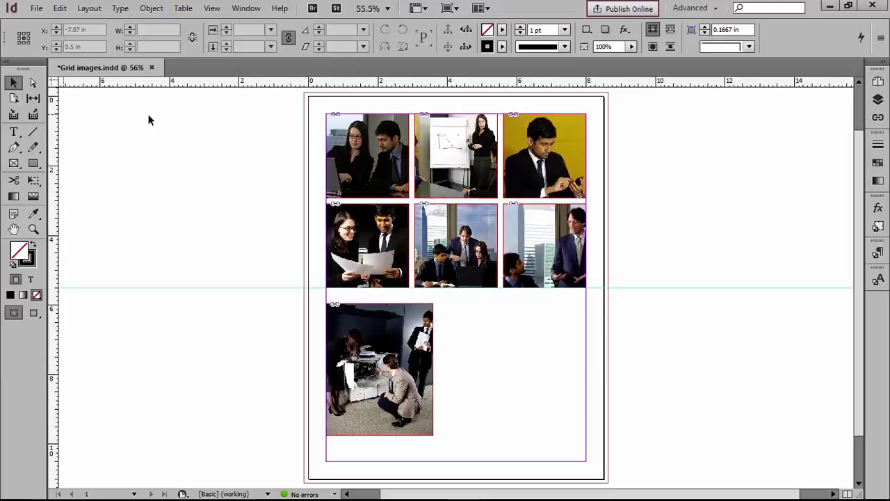
Use the Content Grabber to shift the whiteboard photo down within its frame to a Y offset of about 1.39 in, leaving it deselected.
{"action": "left_click", "coordinate": [454, 154]}
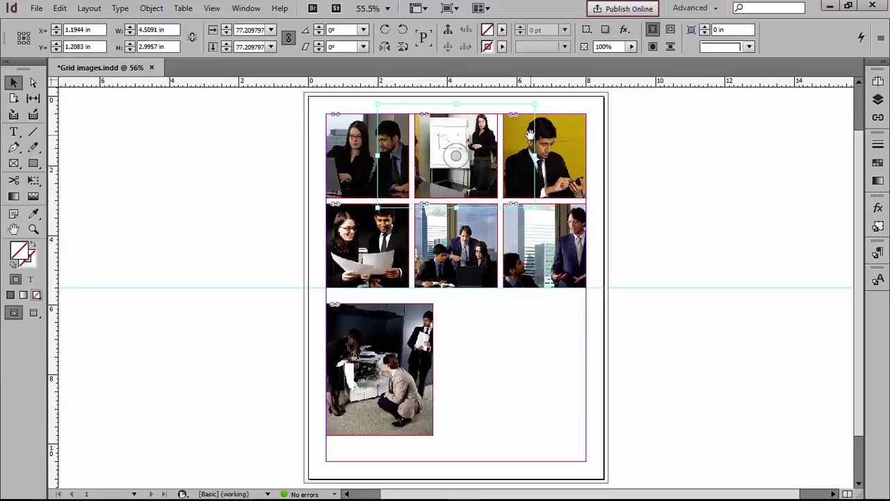
{"action": "key", "text": "Down"}
{"action": "key", "text": "Down"}
{"action": "key", "text": "Down"}
{"action": "key", "text": "Down"}
{"action": "key", "text": "Down"}
{"action": "key", "text": "Down"}
{"action": "key", "text": "Down"}
{"action": "key", "text": "Down"}
{"action": "key", "text": "Down"}
{"action": "key", "text": "Down"}
{"action": "key", "text": "Down"}
{"action": "key", "text": "Down"}
{"action": "key", "text": "Down"}
{"action": "key", "text": "Down"}
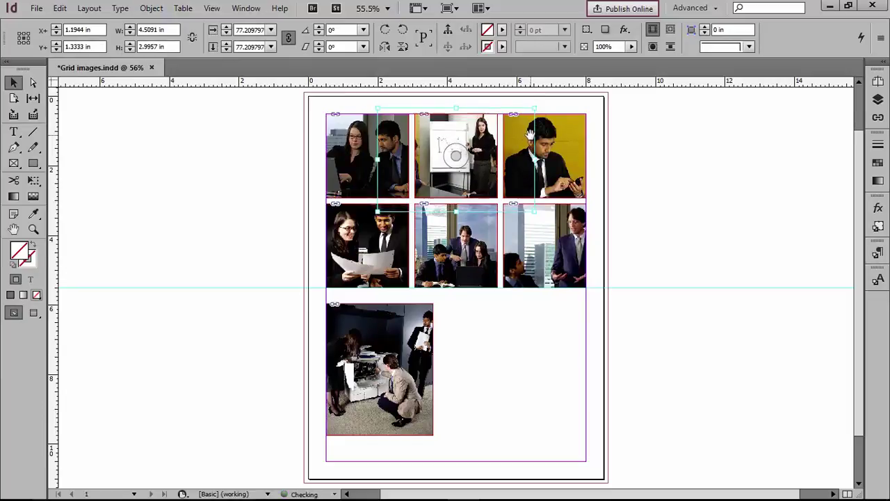
{"action": "key", "text": "Up"}
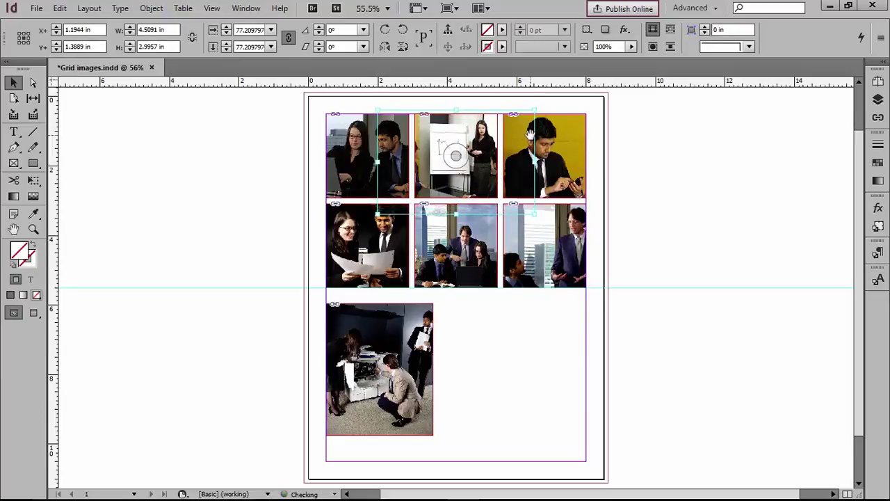
{"action": "left_click", "coordinate": [696, 130]}
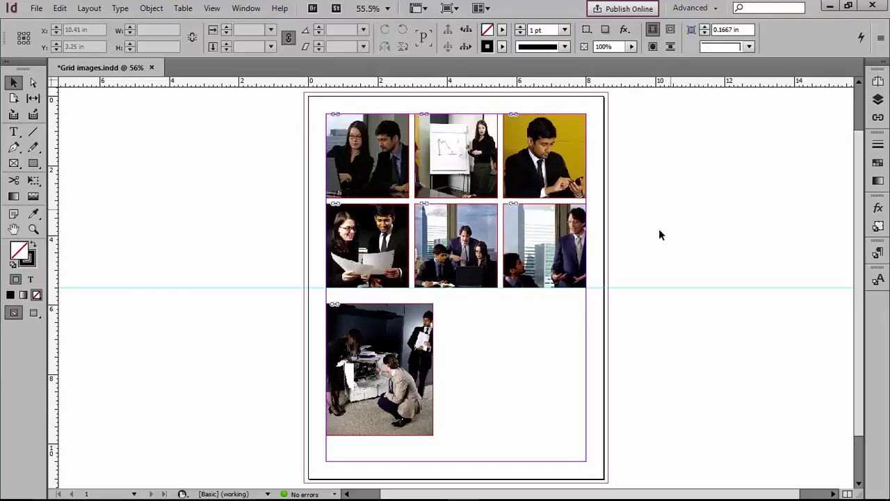
{"action": "left_click", "coordinate": [453, 156]}
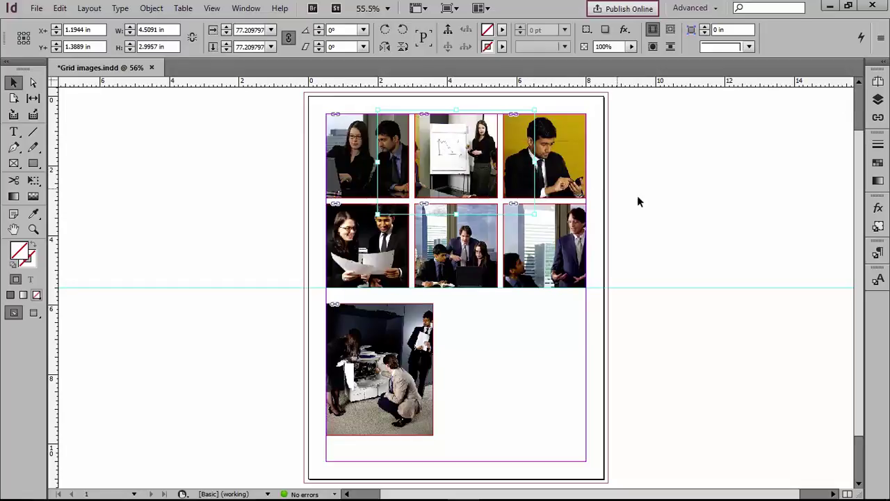
{"action": "left_click", "coordinate": [664, 213]}
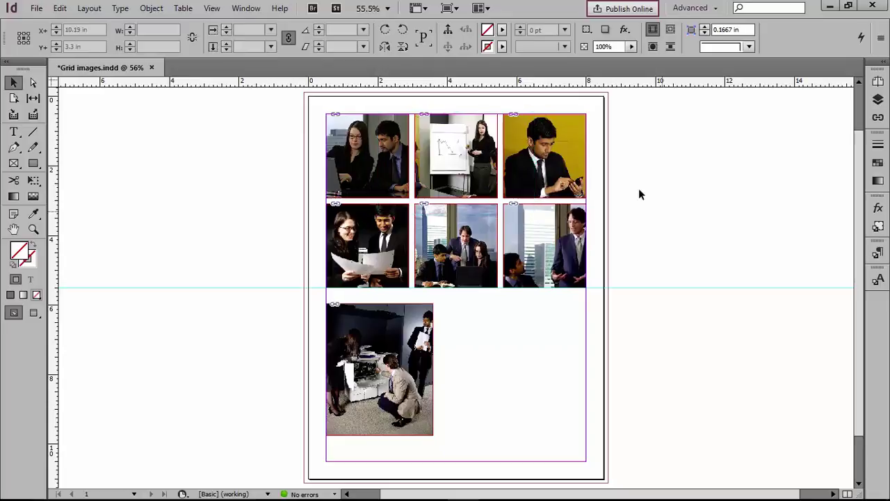
Hide the Content Grabber again.
{"action": "left_click", "coordinate": [208, 7]}
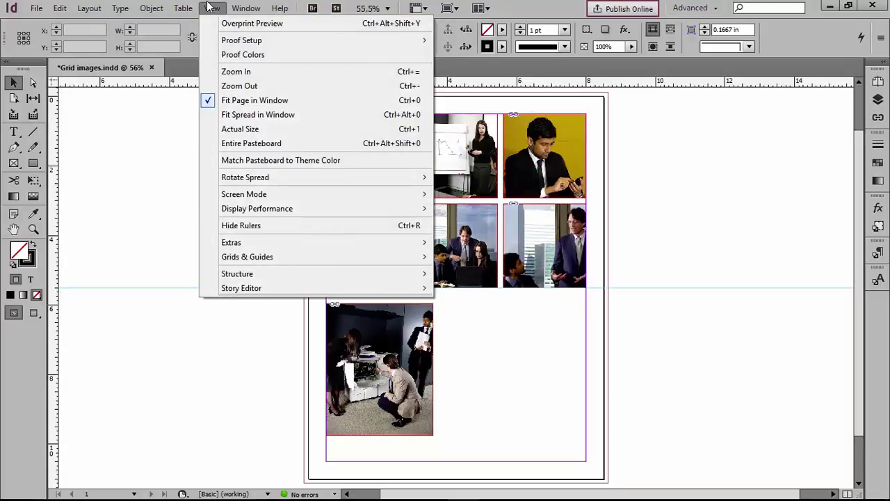
{"action": "mouse_move", "coordinate": [262, 244]}
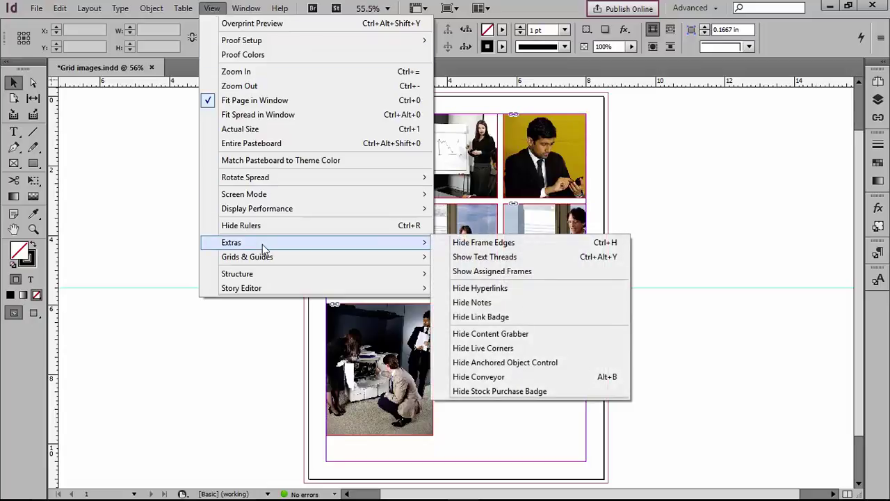
{"action": "left_click", "coordinate": [525, 336]}
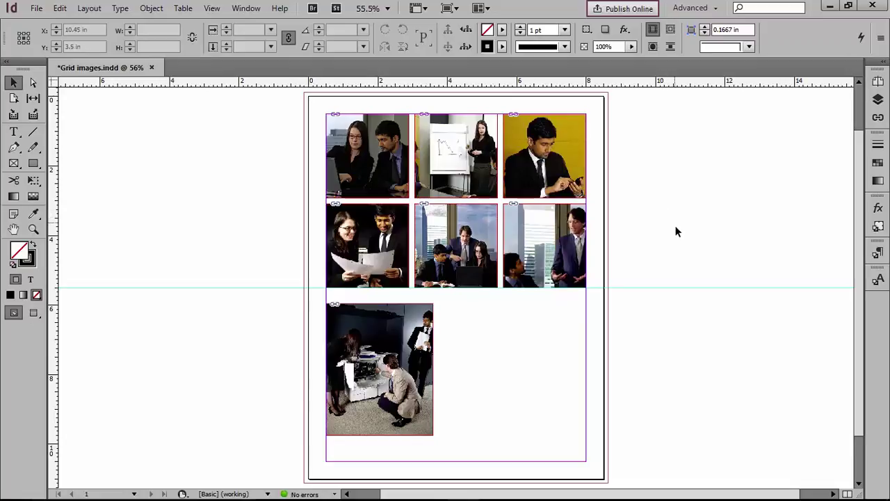
Move the photo inside the lower row's middle frame up to a content Y offset of about 1.03 in and deselect everything.
{"action": "left_click", "coordinate": [456, 245]}
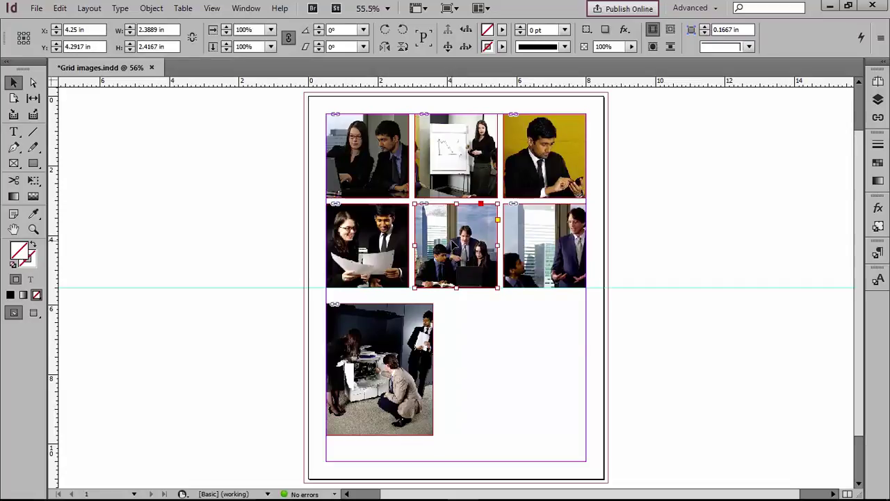
{"action": "left_click_drag", "start_coordinate": [453, 242], "coordinate": [453, 238]}
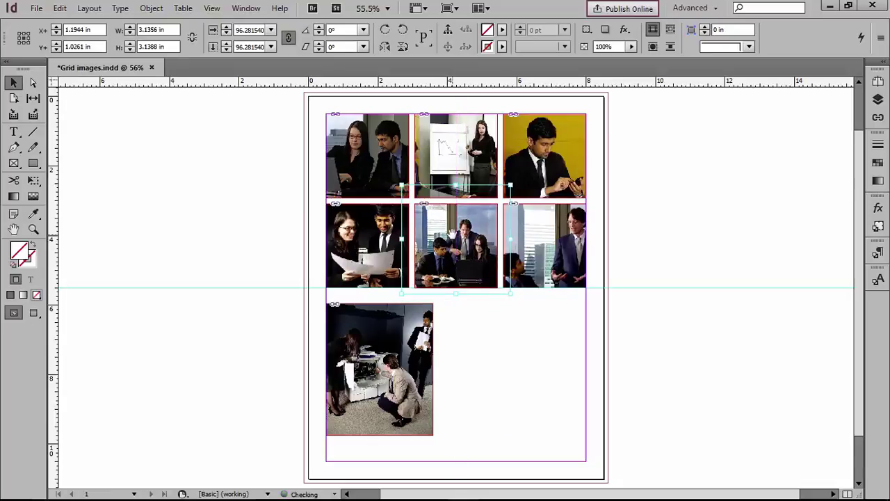
{"action": "key", "text": "Escape"}
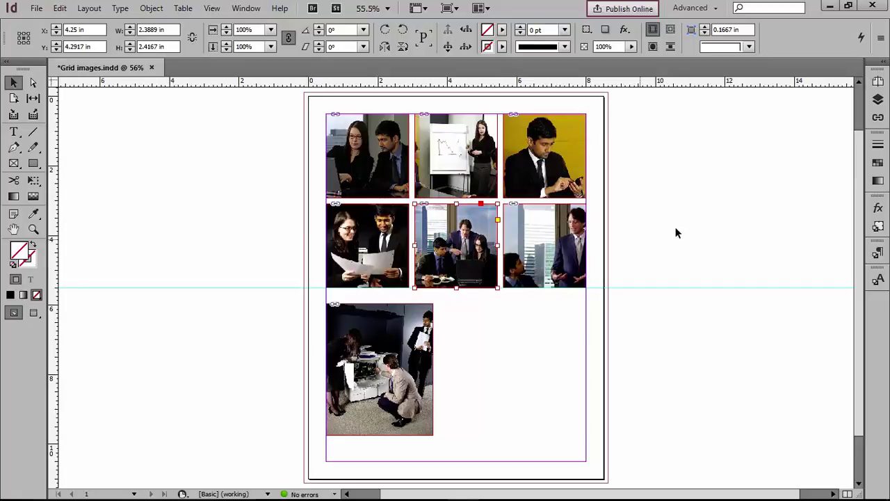
{"action": "left_click", "coordinate": [664, 199]}
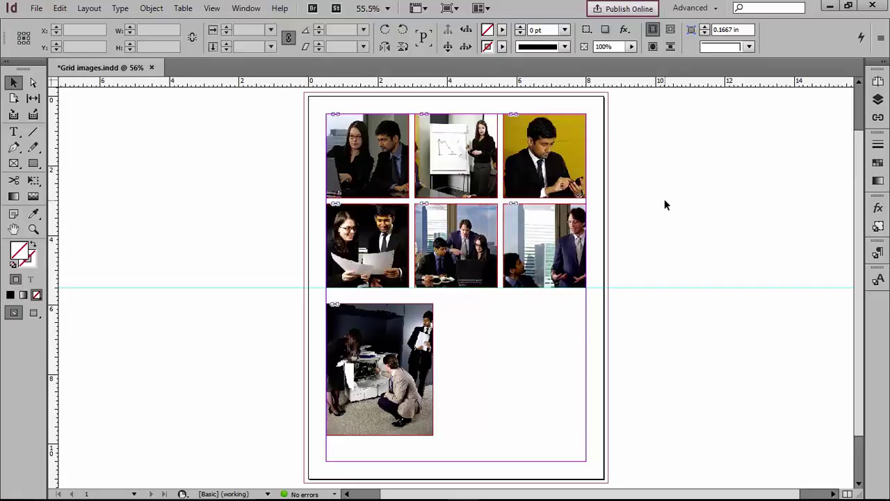